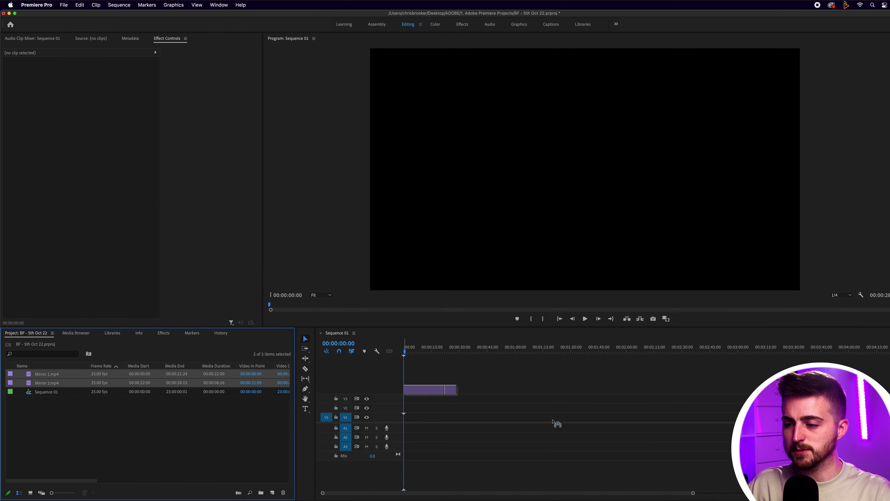
- Drop the Mirror clips onto V1 of Sequence 01, zoom the timeline and scrub the footage
left_click_drag(421, 421, 422, 420)
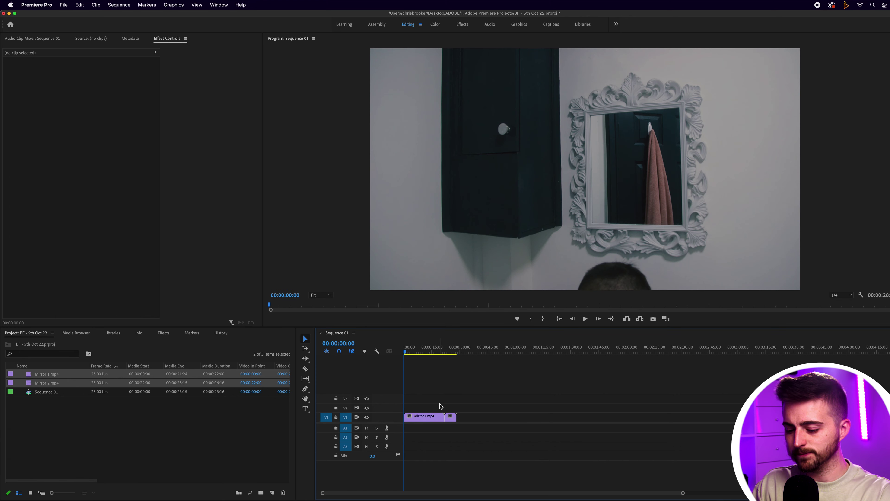
key("=")
key("=")
left_click_drag(434, 356, 454, 361)
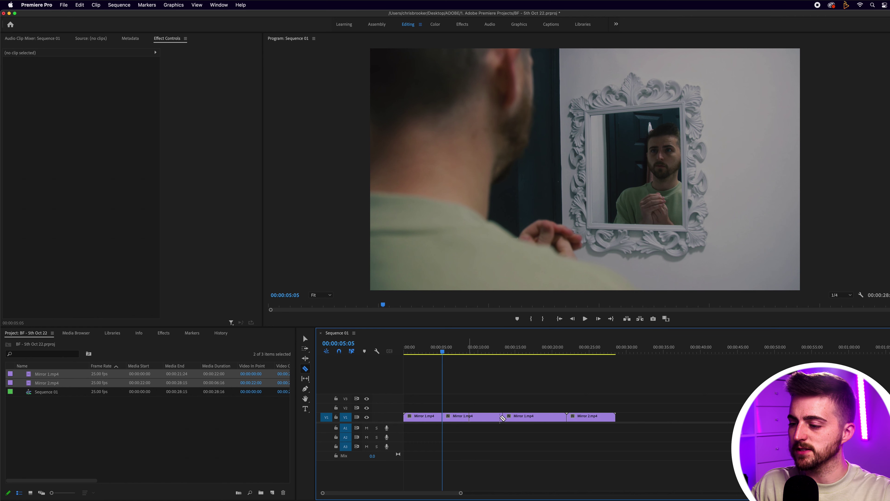
- Delete the unwanted Mirror 1 pieces, close the gap at the start, and review the remaining clips
left_click(419, 417)
key("Delete")
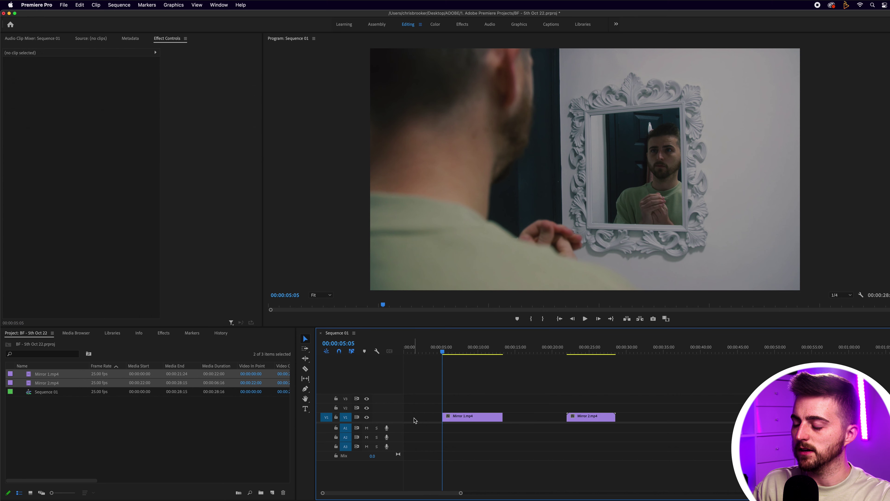
left_click(416, 418)
key("Delete")
left_click_drag(428, 354, 554, 354)
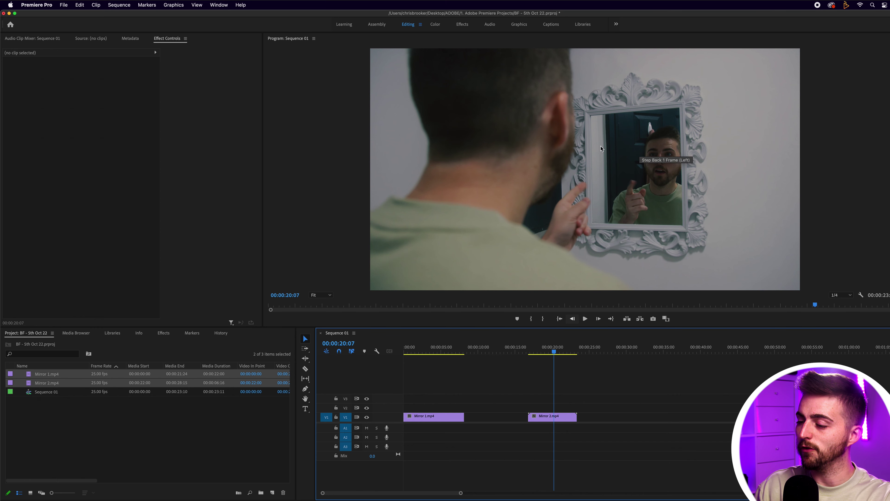
left_click_drag(444, 354, 556, 354)
- Stack Mirror 2 on V2 at 0:00, trim Mirror 1 to end with it, and check the overlap
left_click_drag(548, 421, 427, 408)
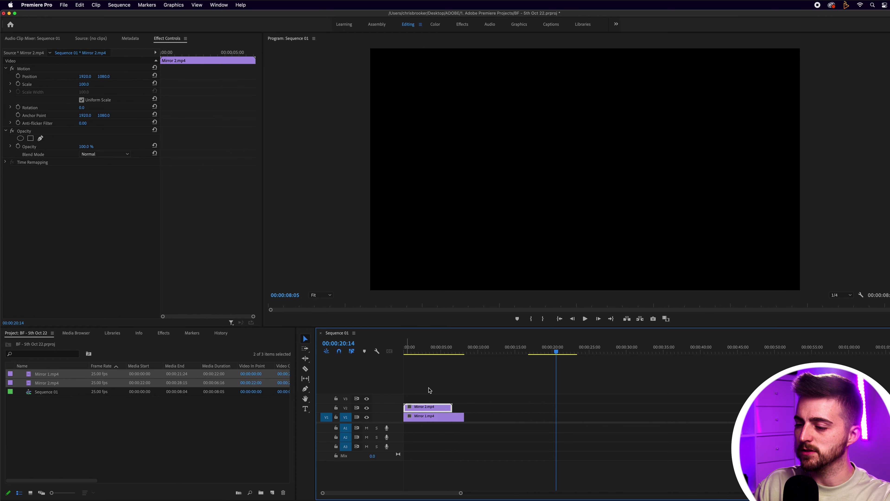
left_click_drag(409, 354, 412, 354)
key("=")
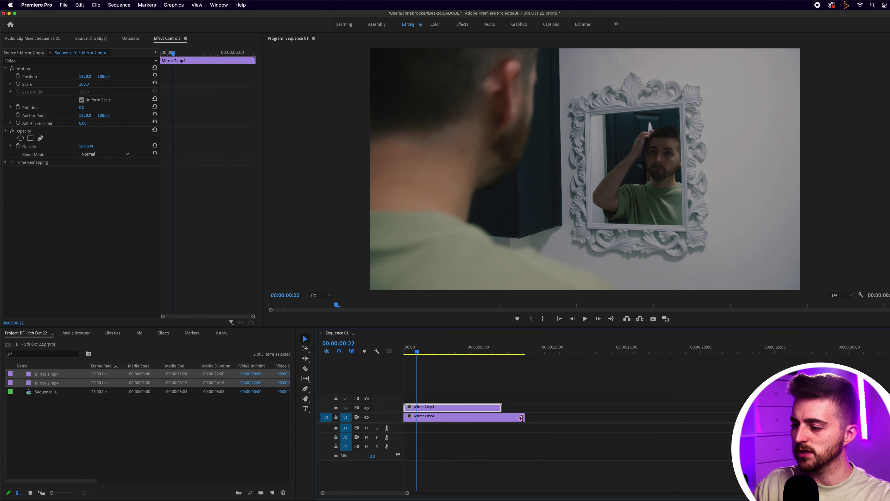
left_click_drag(521, 418, 501, 418)
key("=")
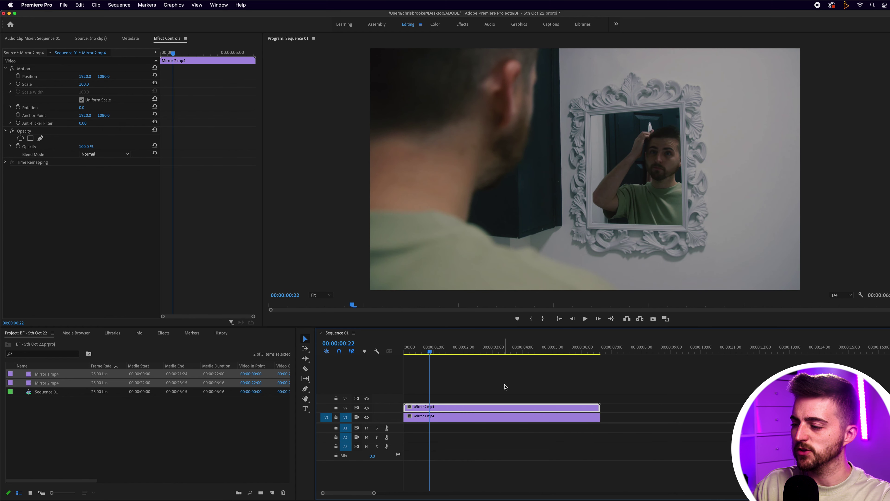
left_click_drag(433, 357, 523, 351)
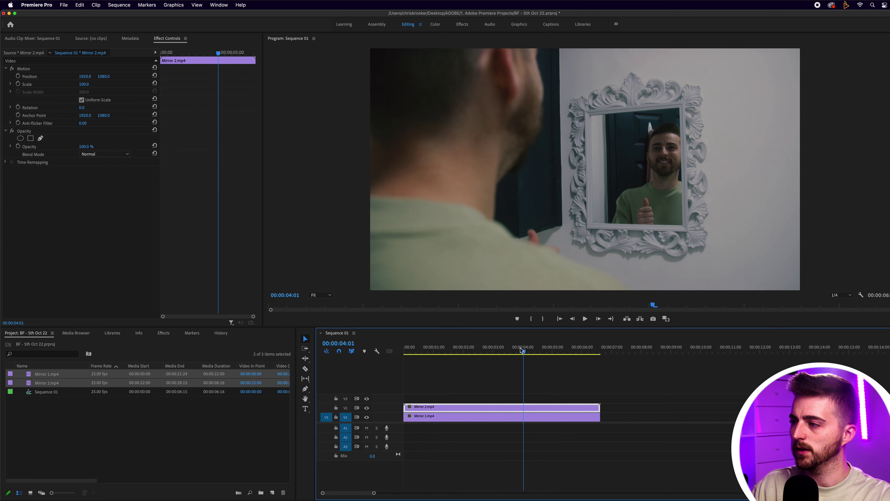
left_click_drag(85, 144, 80, 144)
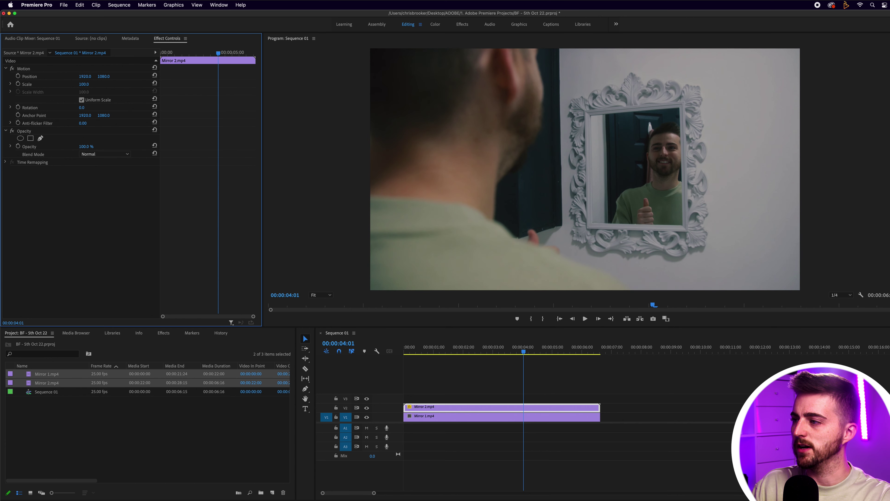
- Draw a free-form Opacity mask on Mirror 2 around the mirror, pulling its top-right corner beyond the frame
left_click(455, 409)
left_click(364, 388)
left_click(495, 405)
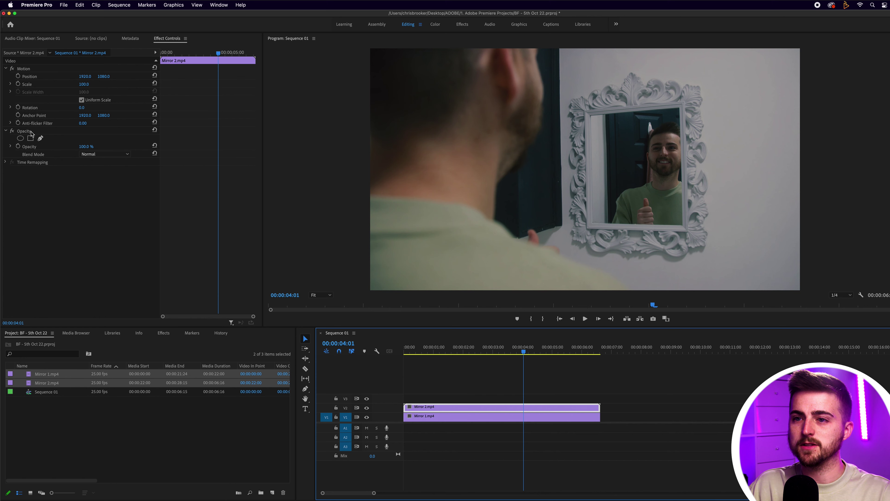
left_click(41, 139)
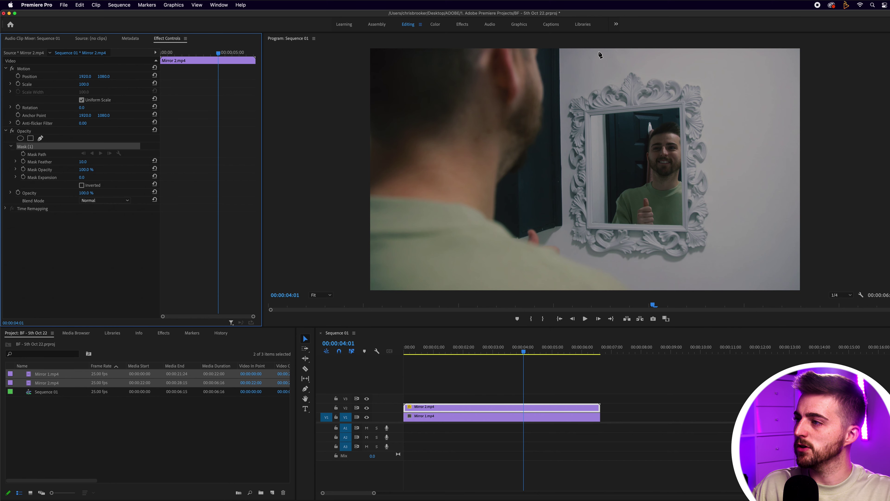
left_click(637, 50)
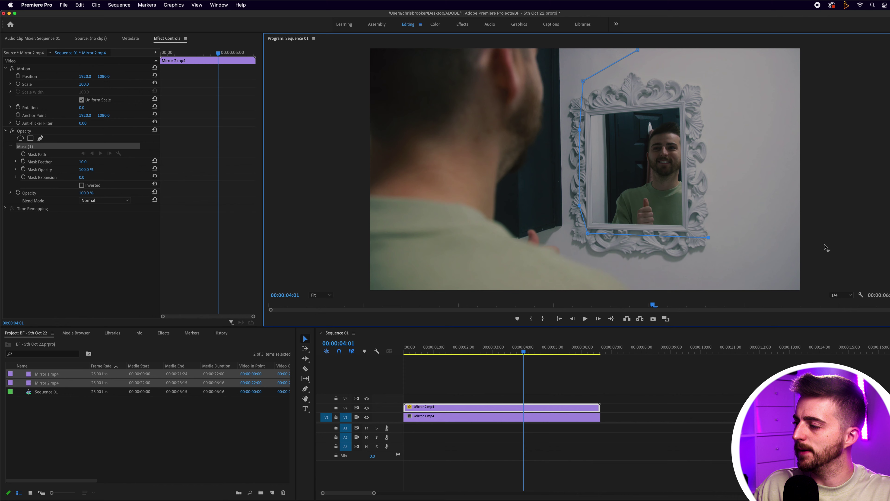
left_click(638, 50)
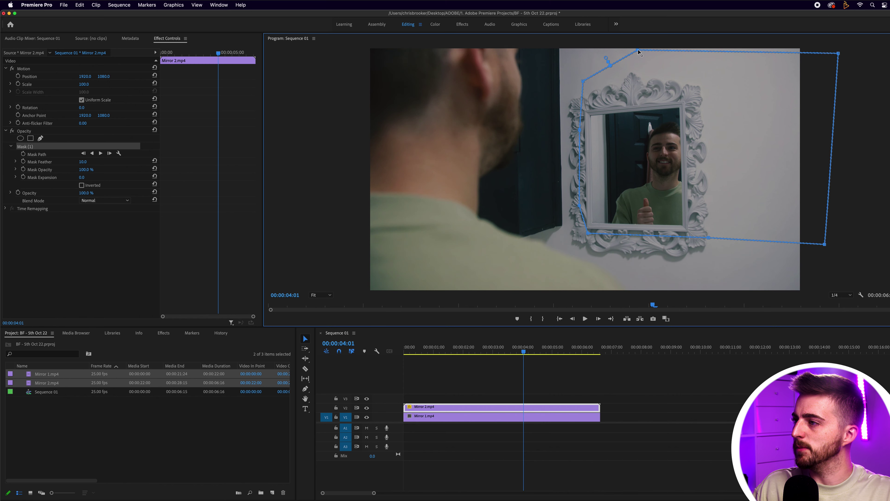
left_click_drag(840, 53, 847, 32)
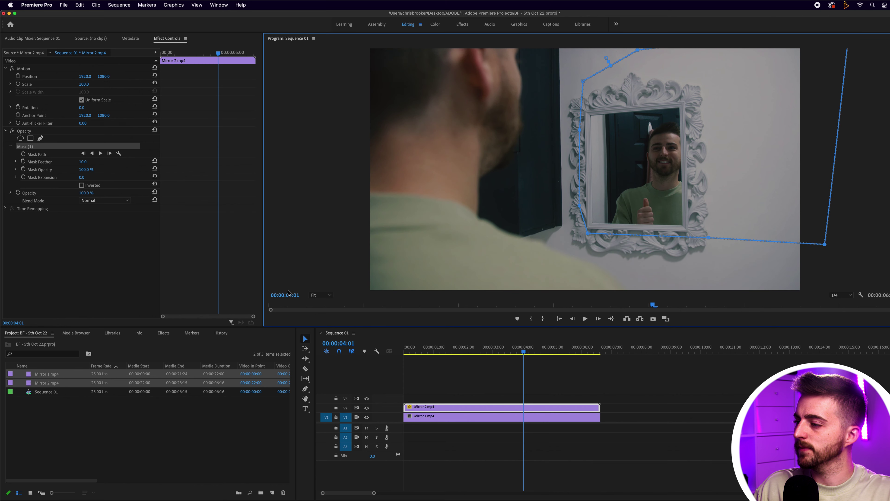
left_click(495, 374)
left_click(269, 305)
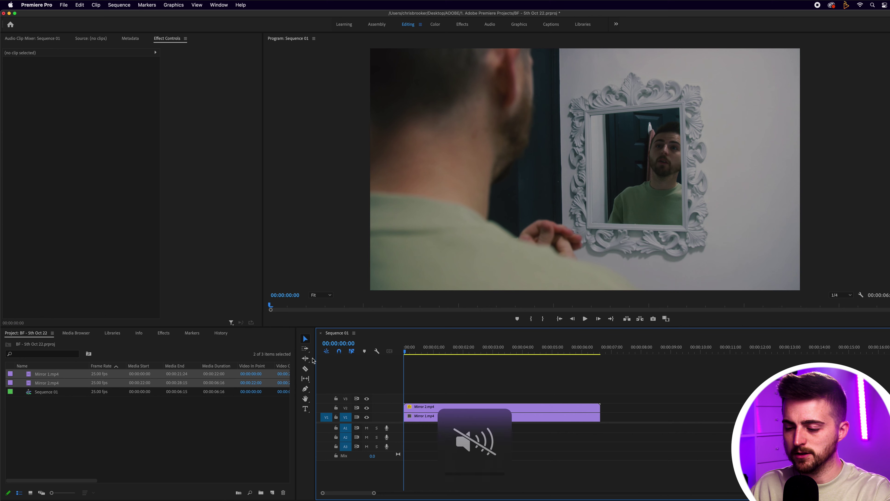
key("space")
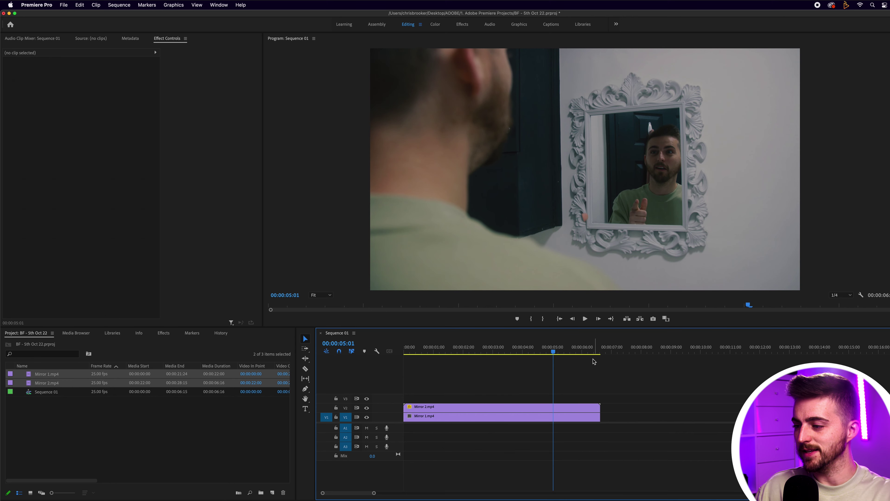
left_click(538, 347)
left_click(367, 408)
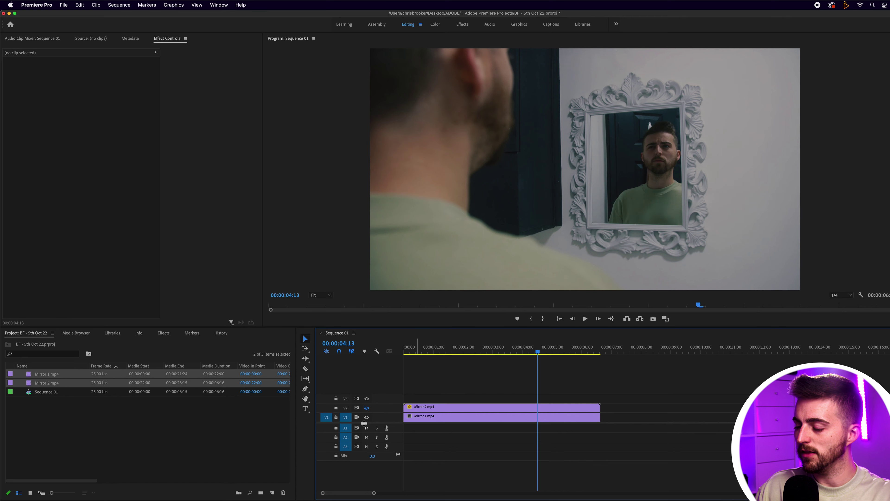
left_click(366, 408)
left_click(411, 408)
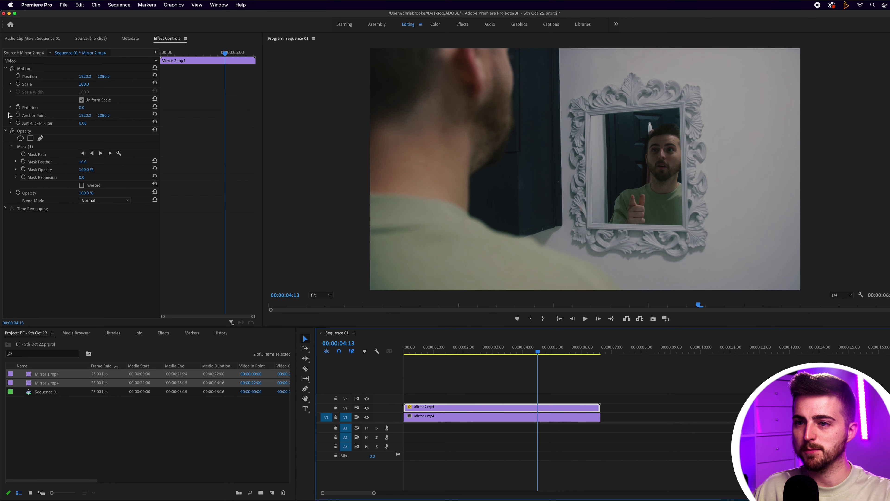
left_click(26, 146)
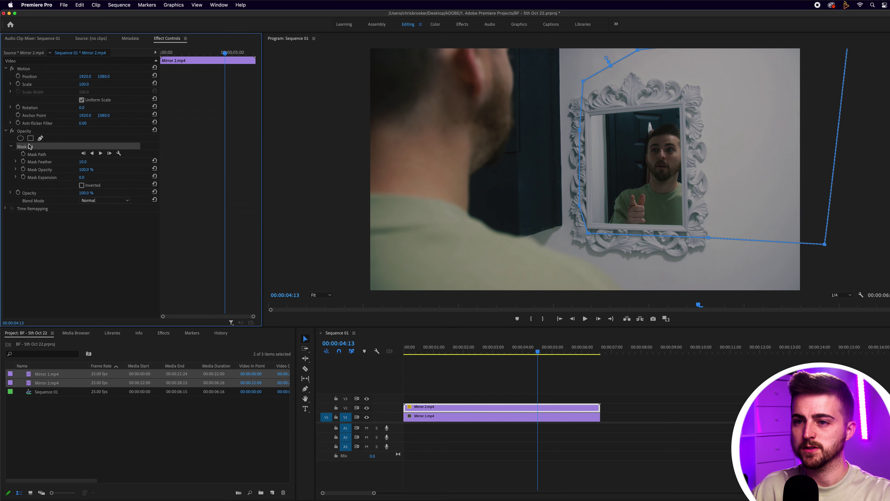
key("Delete")
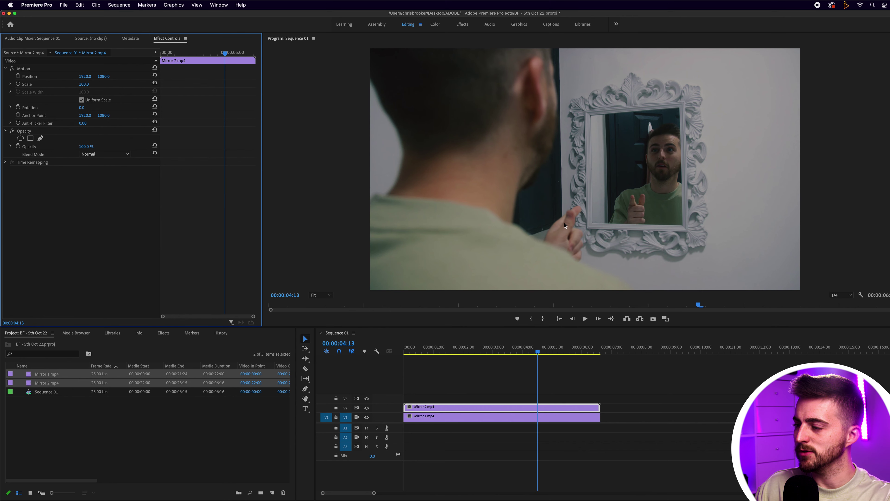
left_click_drag(541, 344, 501, 351)
key("super+z")
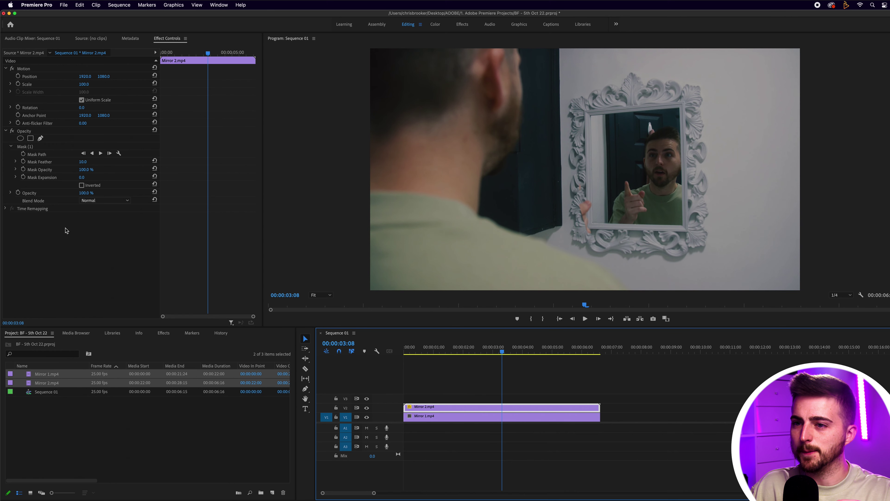
- Shift Mask (1)'s left point onto the mirror frame and start Mask Path keyframing around 00:00:02:05
left_click(33, 149)
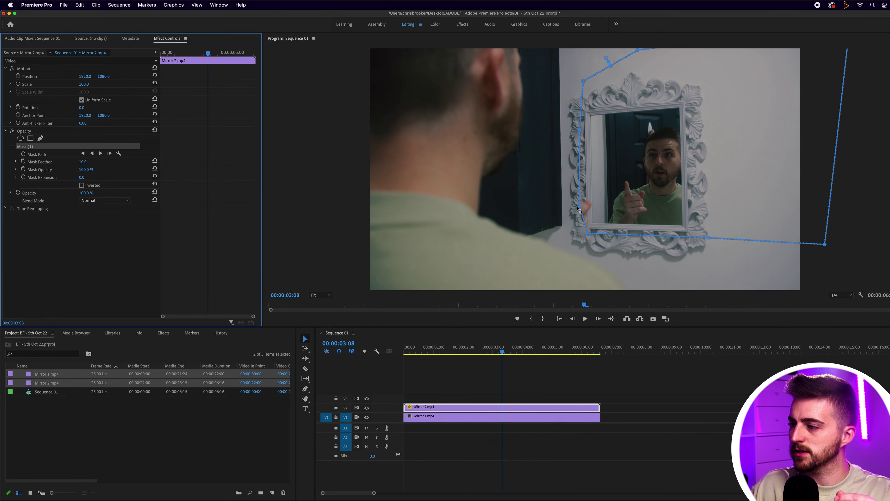
left_click_drag(578, 209, 592, 207)
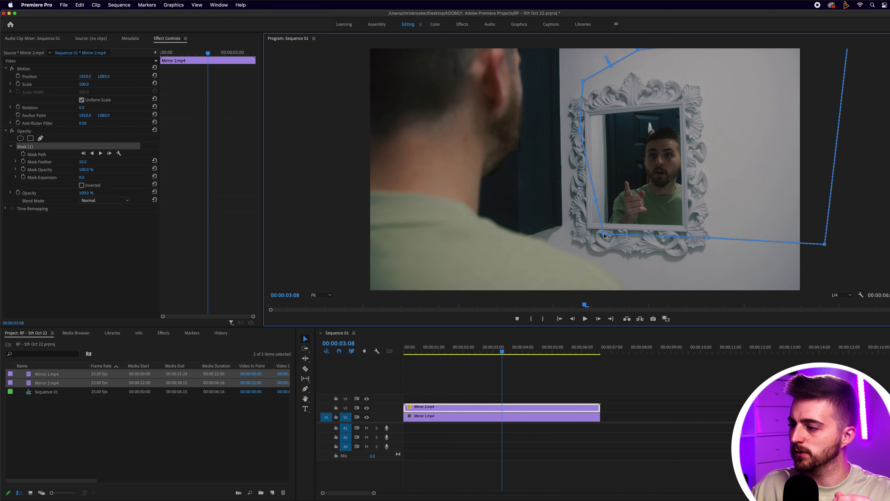
mouse_move(508, 351)
left_mouse_down()
mouse_move(463, 351)
mouse_move(507, 351)
left_mouse_up()
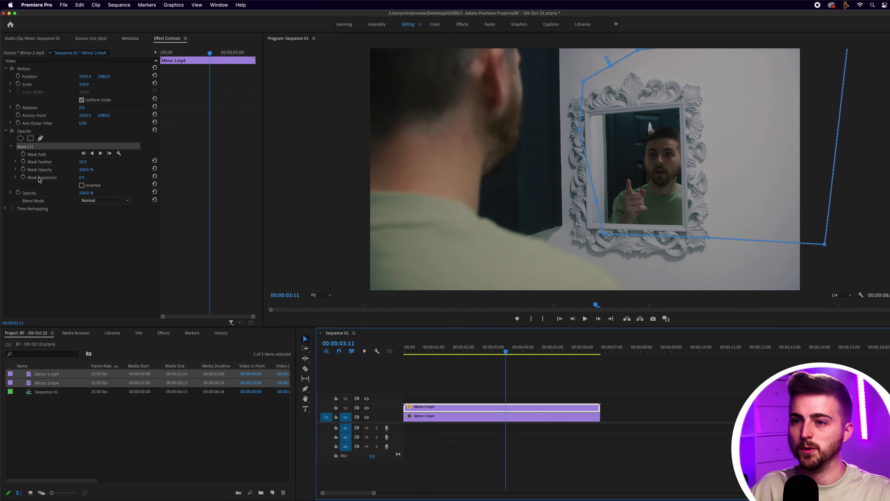
left_click(23, 154)
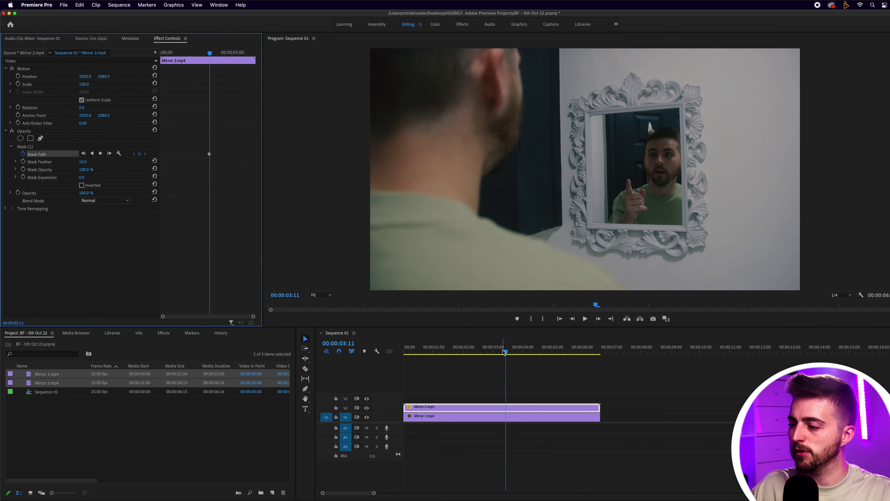
- At about six seconds, adjust the mask's lower-left vertex to follow the mirror frame
left_click_drag(505, 353, 472, 353)
left_click(25, 147)
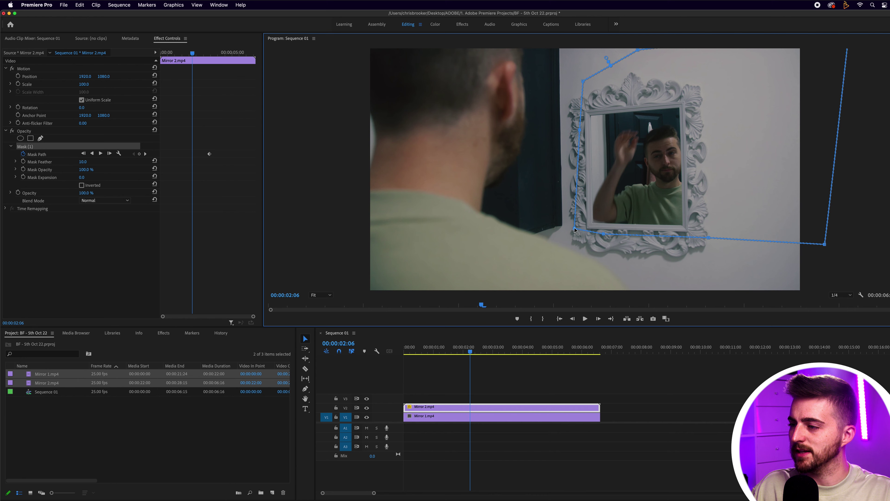
left_click_drag(472, 352, 596, 348)
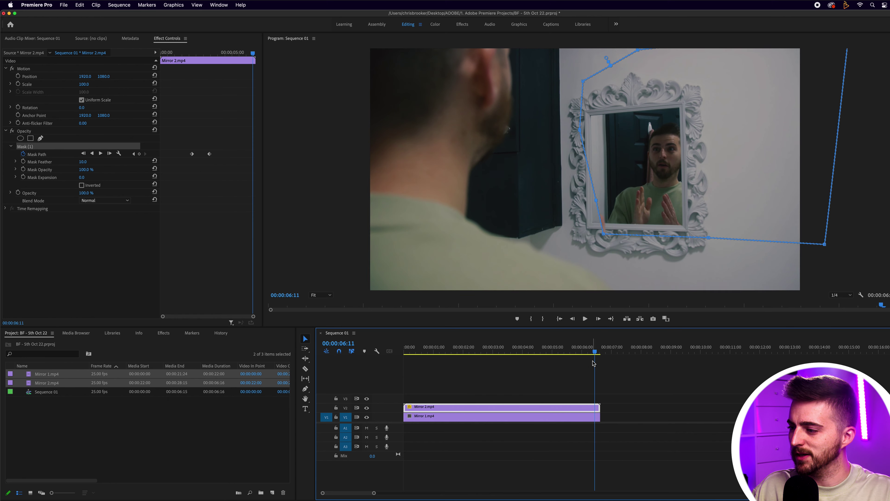
left_click_drag(593, 351, 585, 352)
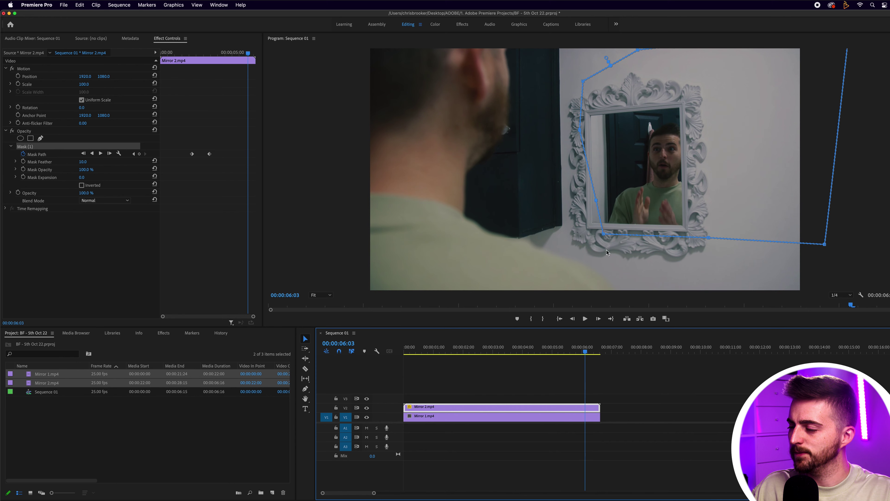
left_click(595, 199)
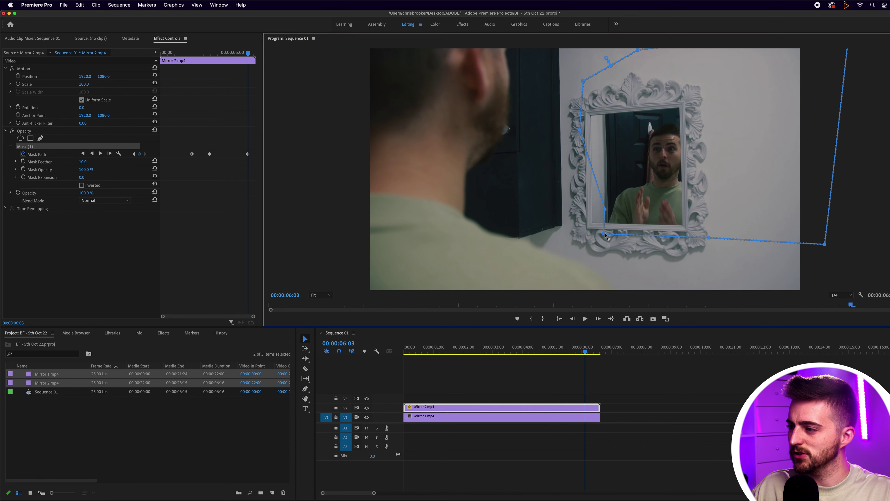
left_click_drag(587, 359, 591, 353)
- Ripple-trim both stacked clips to the playhead with W, then play back and stop near 00:00:03:08
left_click_drag(623, 404, 592, 421)
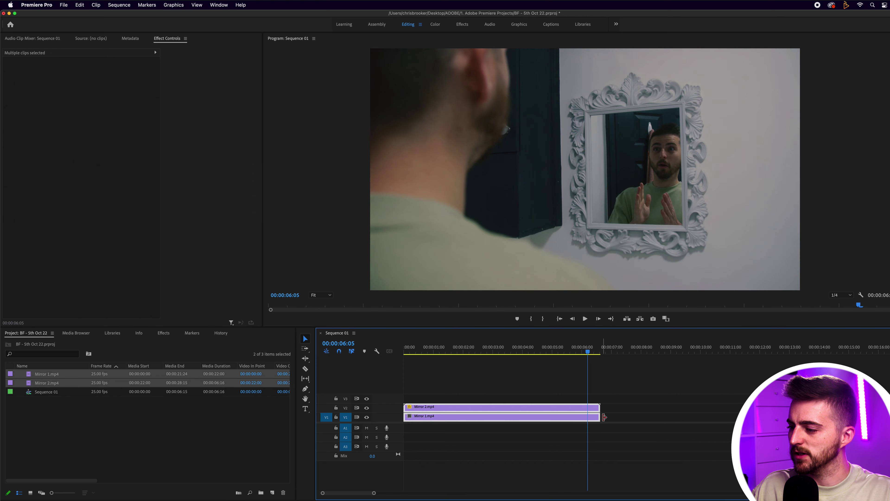
key("w")
key("space")
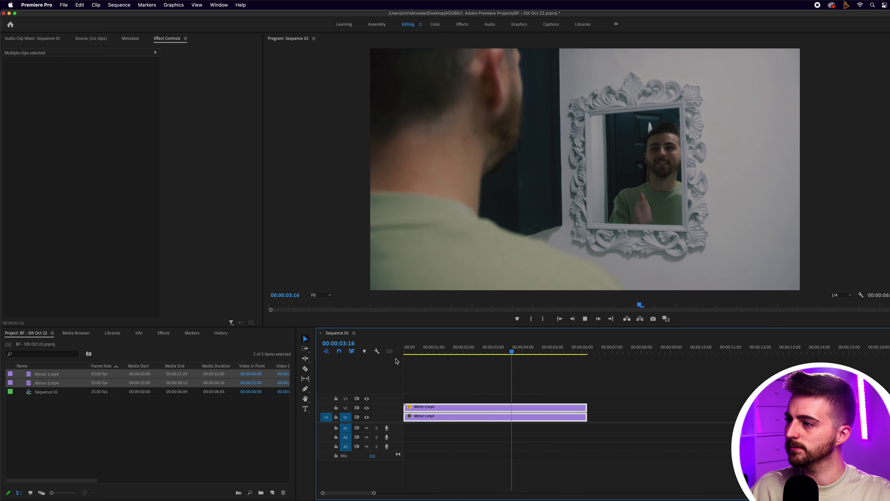
left_click(518, 351)
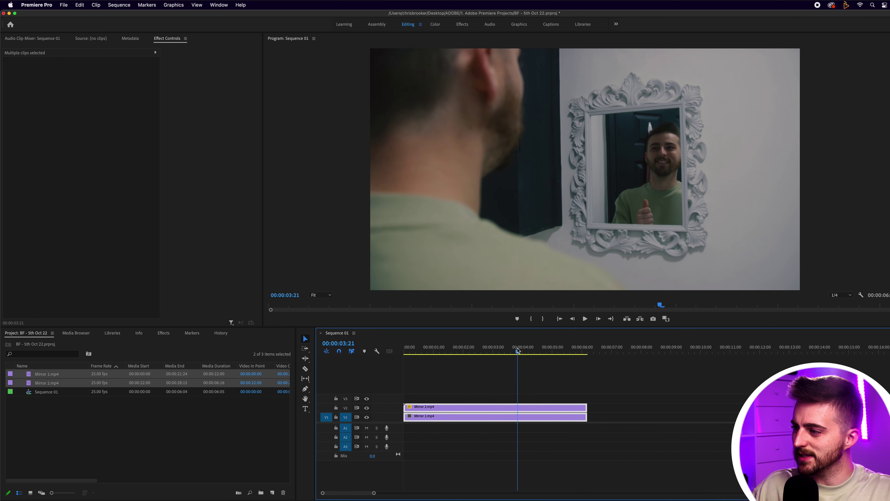
left_click_drag(518, 351, 502, 351)
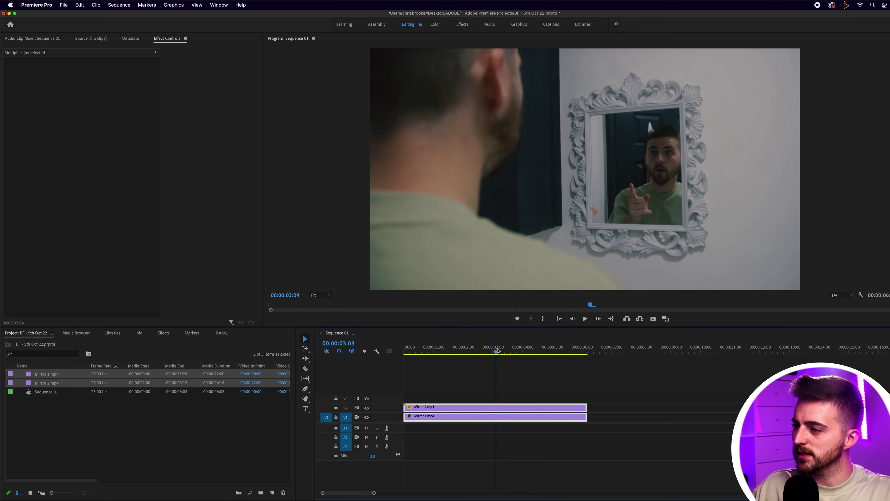
- Drag Mask (1)'s lower-left point onto the mirror frame's left edge near 00:00:03:03 and play back to check
left_click(489, 407)
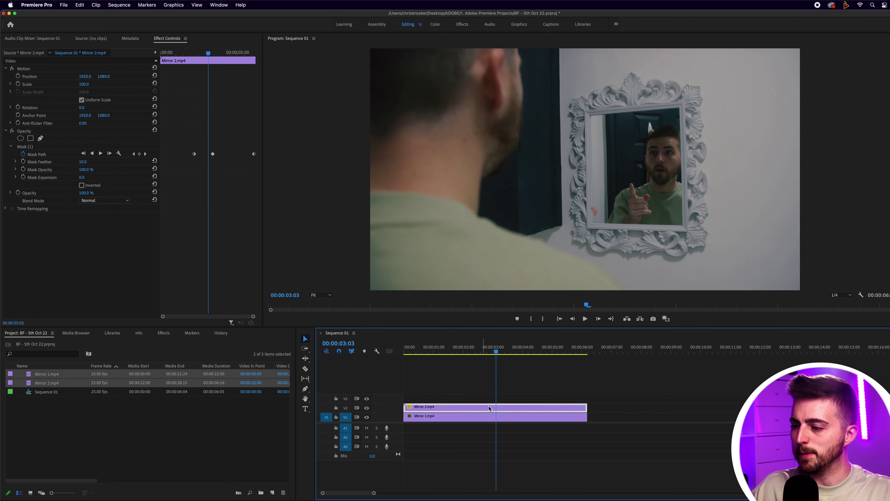
left_click(31, 146)
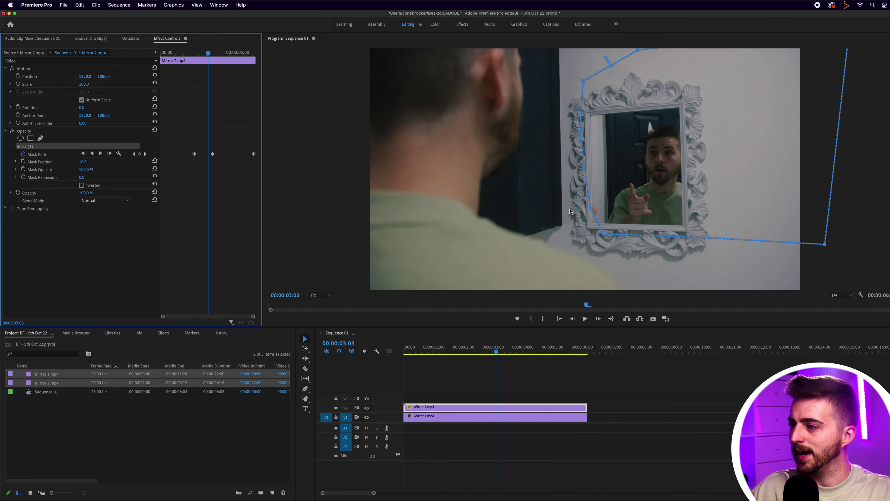
left_click_drag(592, 209, 599, 208)
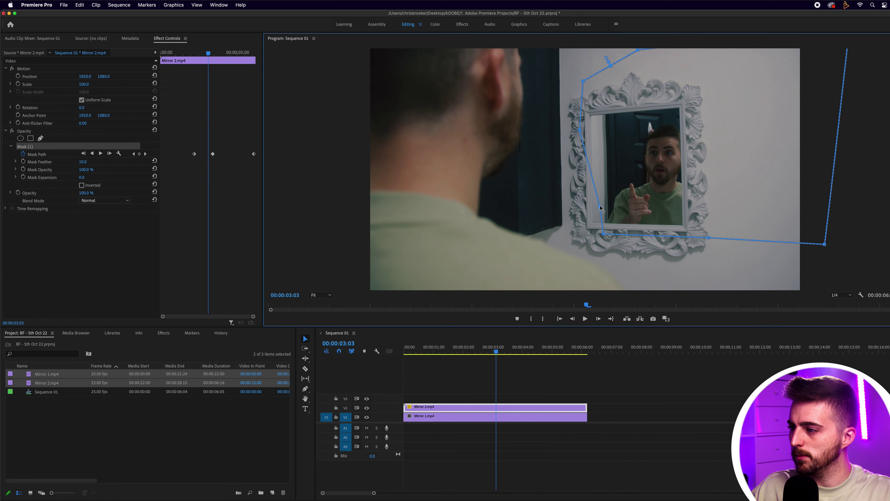
left_click_drag(498, 353, 478, 352)
key("space")
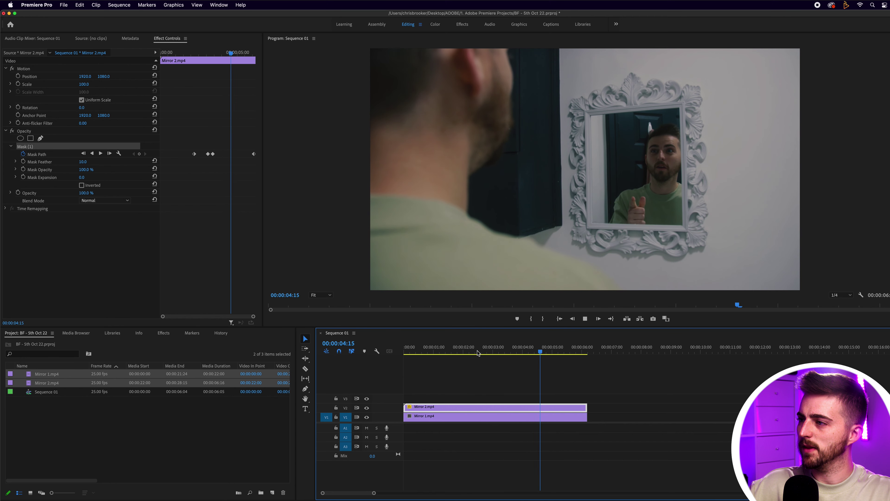
key("space")
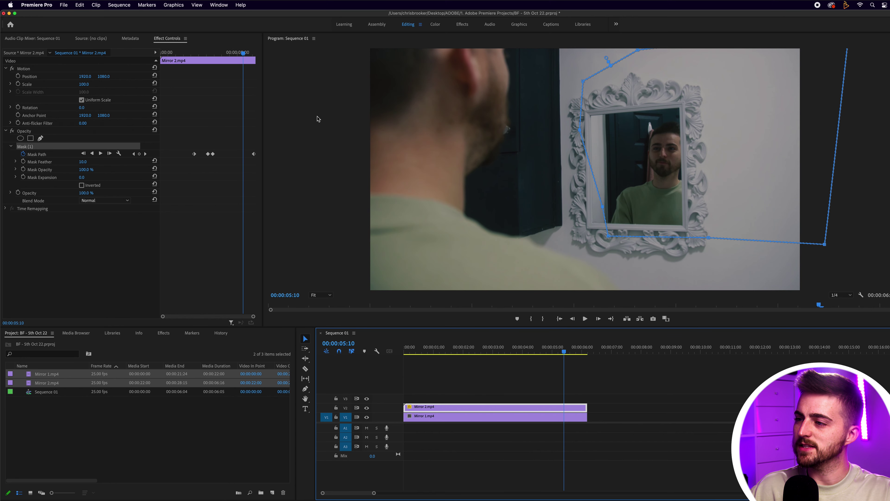
key("space")
- Toggle the top clip's visibility on and off to compare reflections, then play the sequence
left_click_drag(568, 350, 449, 351)
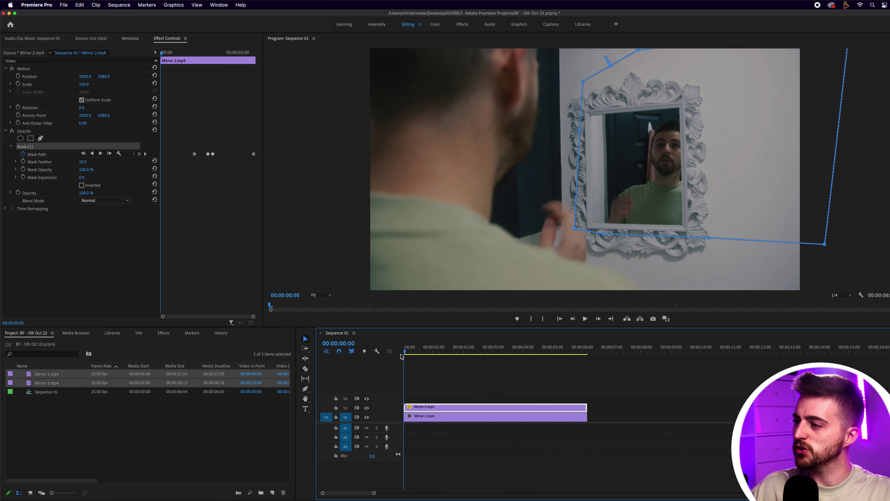
left_click(367, 407)
left_click(366, 408)
left_click(367, 408)
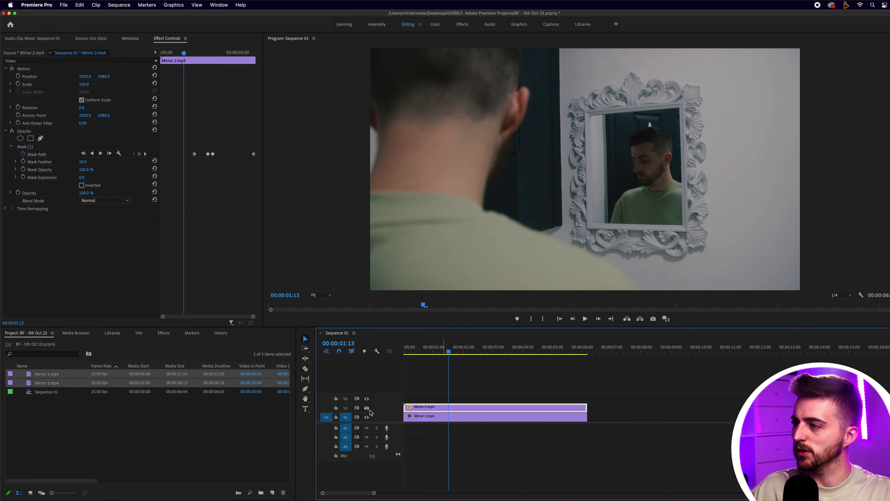
left_click(367, 407)
left_click(367, 408)
left_click(368, 407)
key("space")
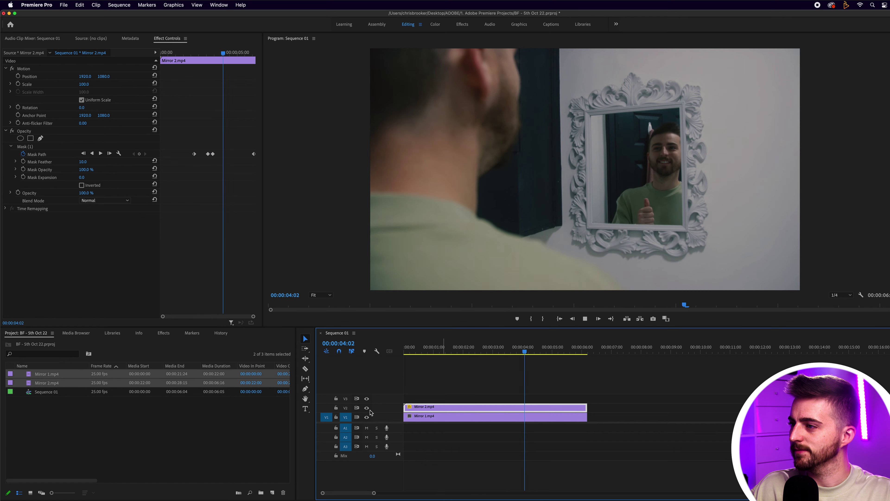
left_click(512, 392)
- Nest both stacked clips into a sequence named 'Mirror Shot'
left_click_drag(511, 389, 458, 425)
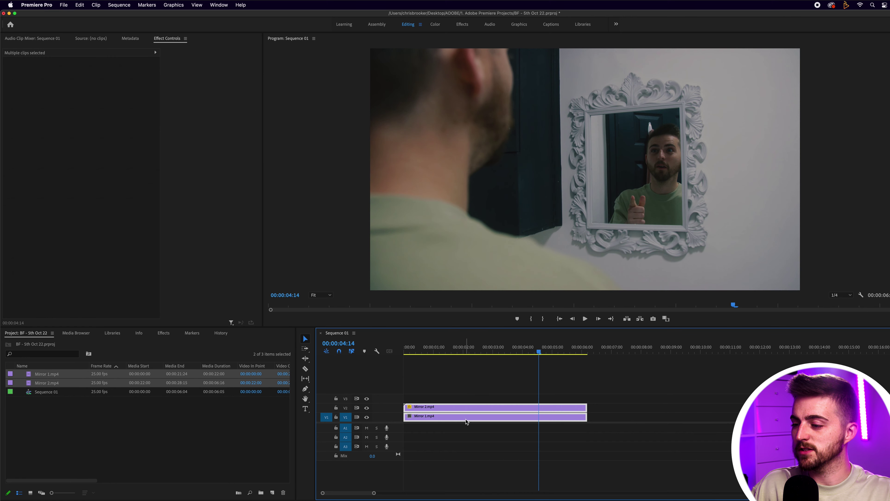
right_click(466, 421)
left_click(486, 325)
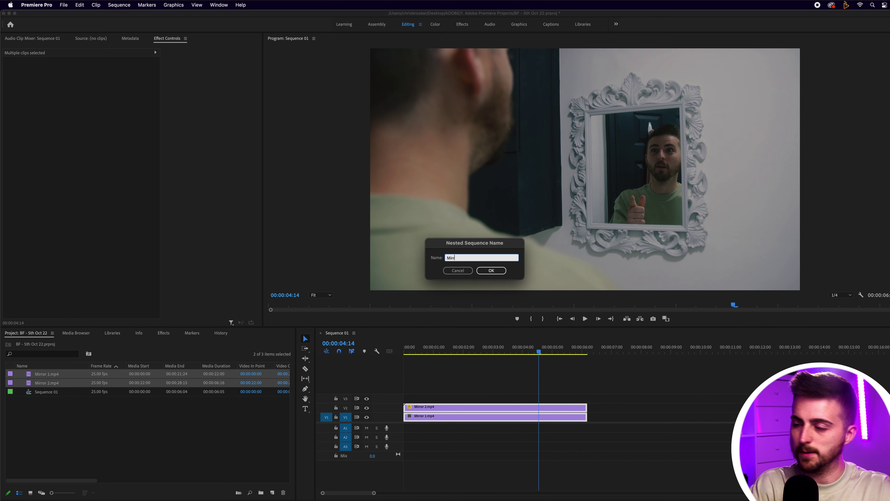
key("Return")
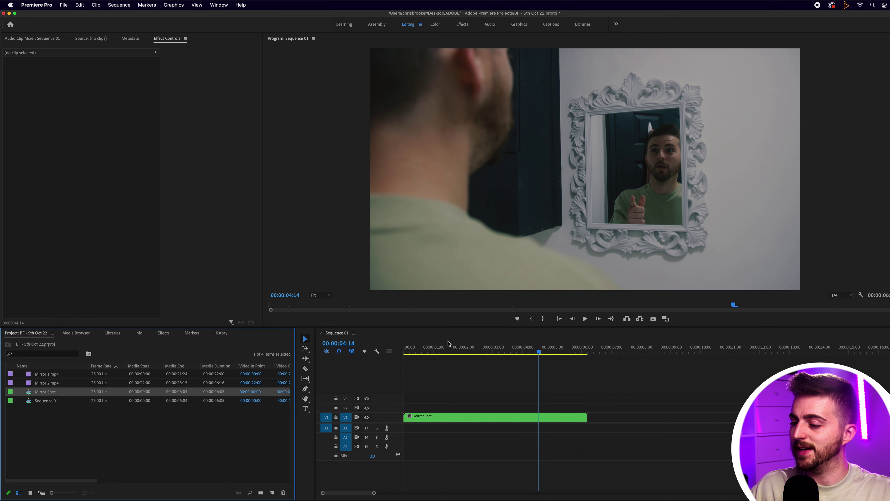
left_click_drag(517, 349, 482, 349)
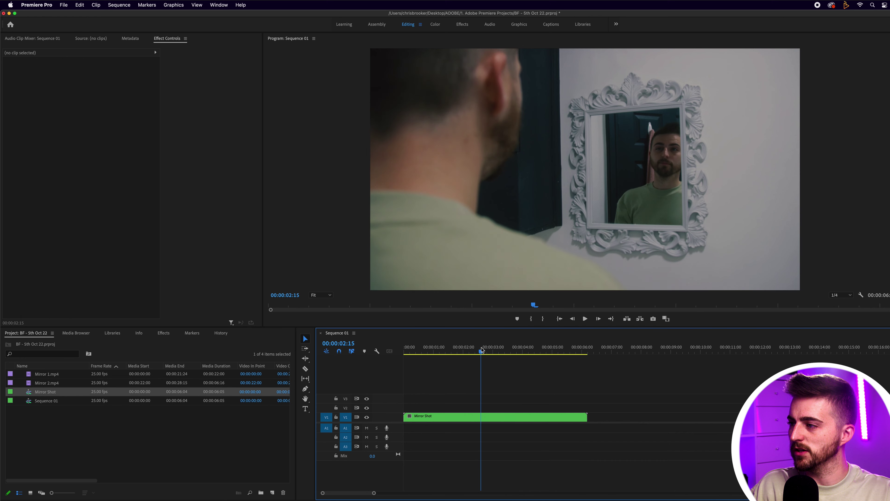
left_click(472, 417)
left_click(84, 85)
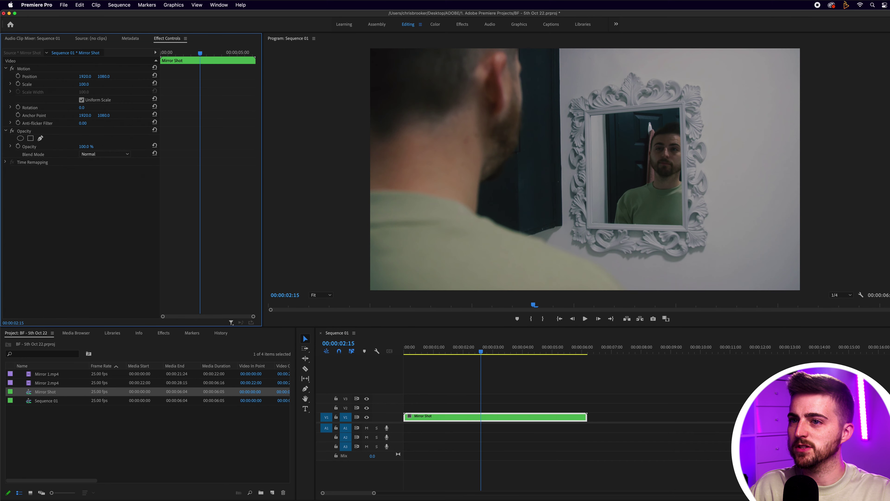
left_click_drag(87, 76, 61, 77)
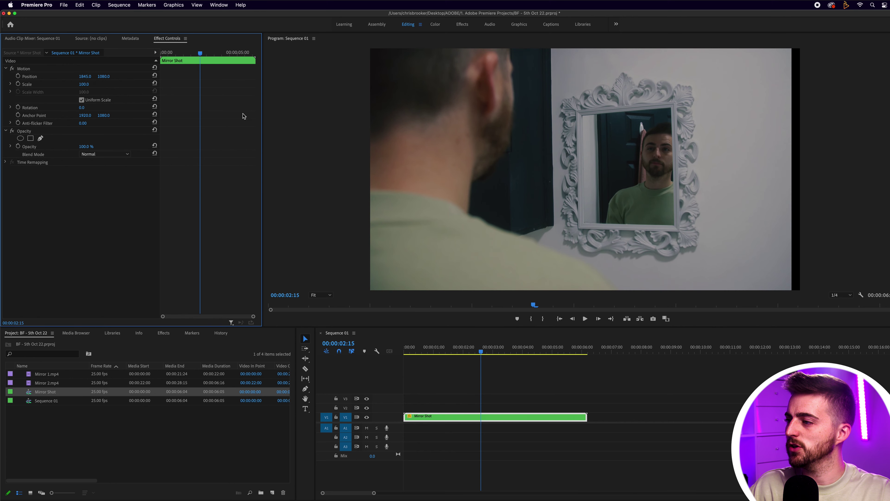
key("super+z")
left_click(564, 349)
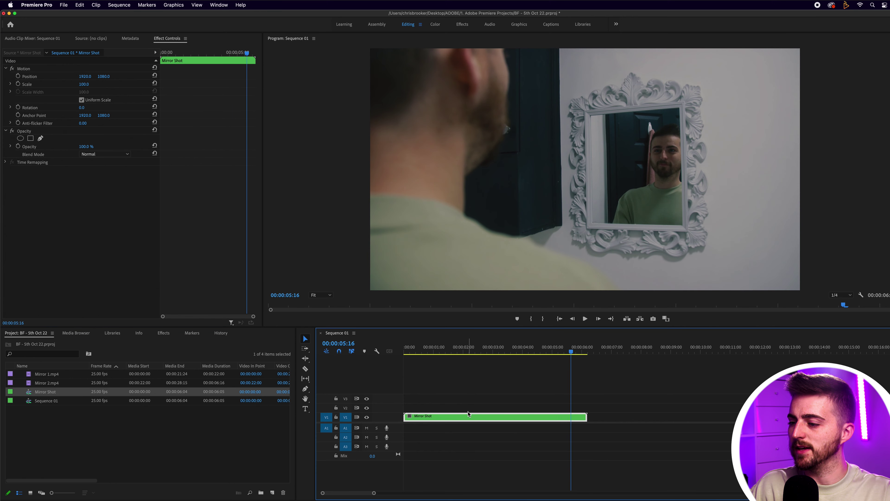